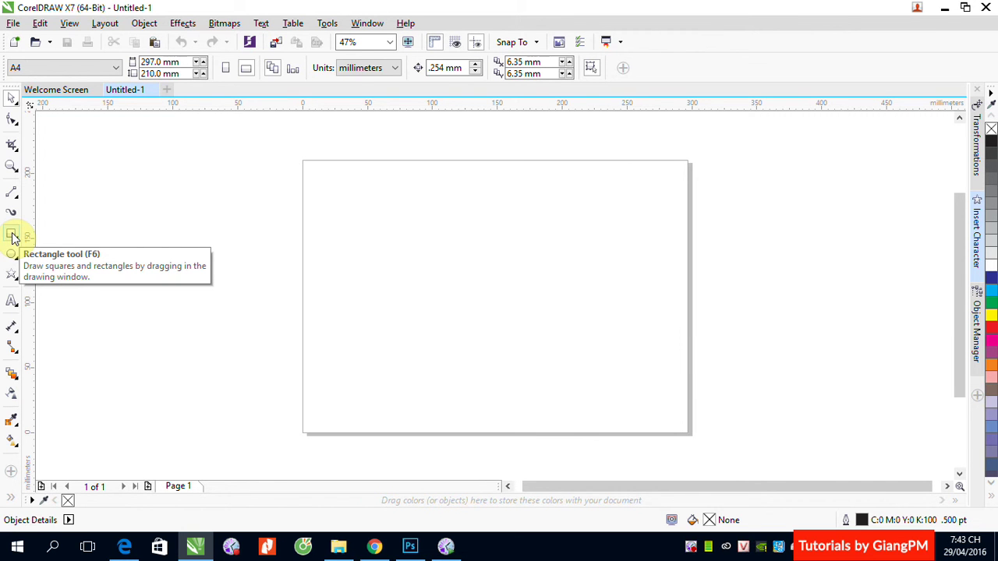
Step: Draw three separate rectangles on the page, about 61 × 53 mm, 79 × 60 mm and 53 × 28 mm
double_click(11, 235)
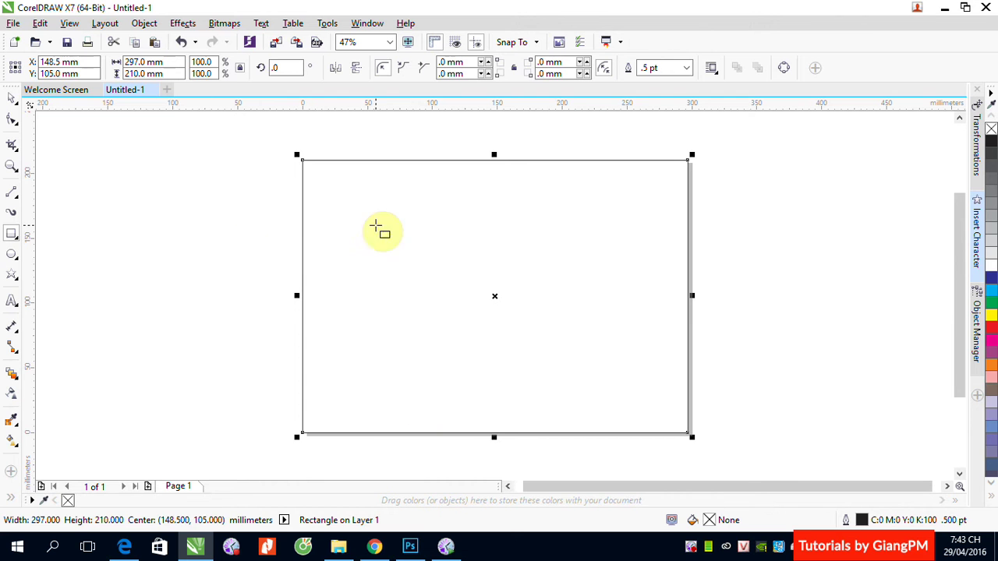
left_click_drag(391, 227, 471, 296)
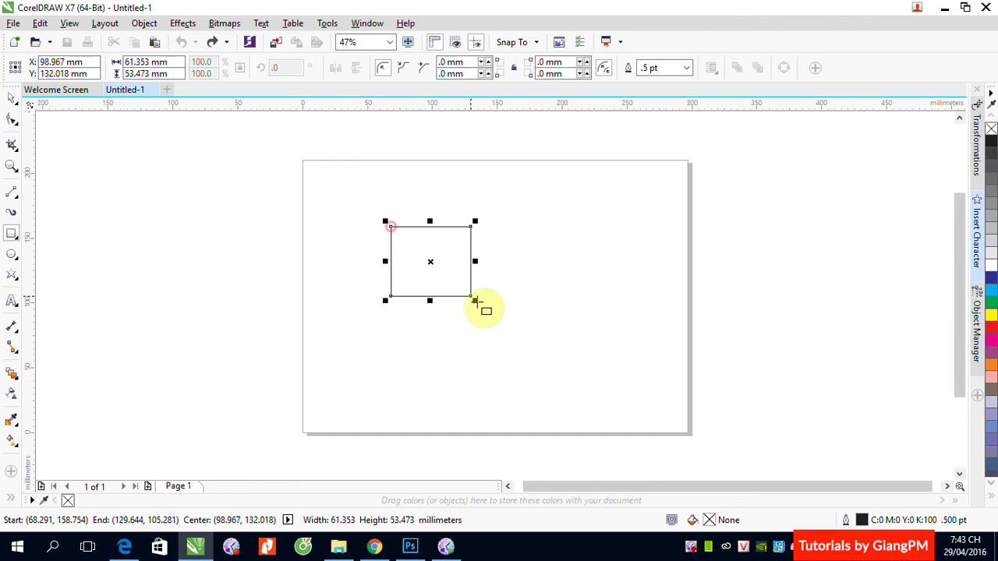
left_click_drag(505, 266, 610, 344)
left_click_drag(468, 373, 538, 409)
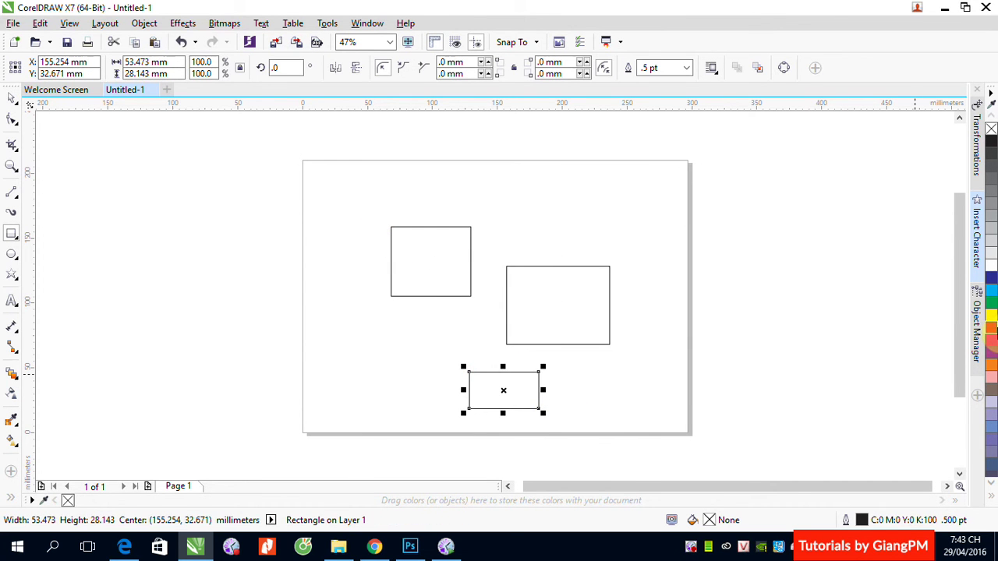
Step: Fill the smallest rectangle with red, the upper-left one with yellow and the largest one with green
left_click(991, 328)
left_click(12, 97)
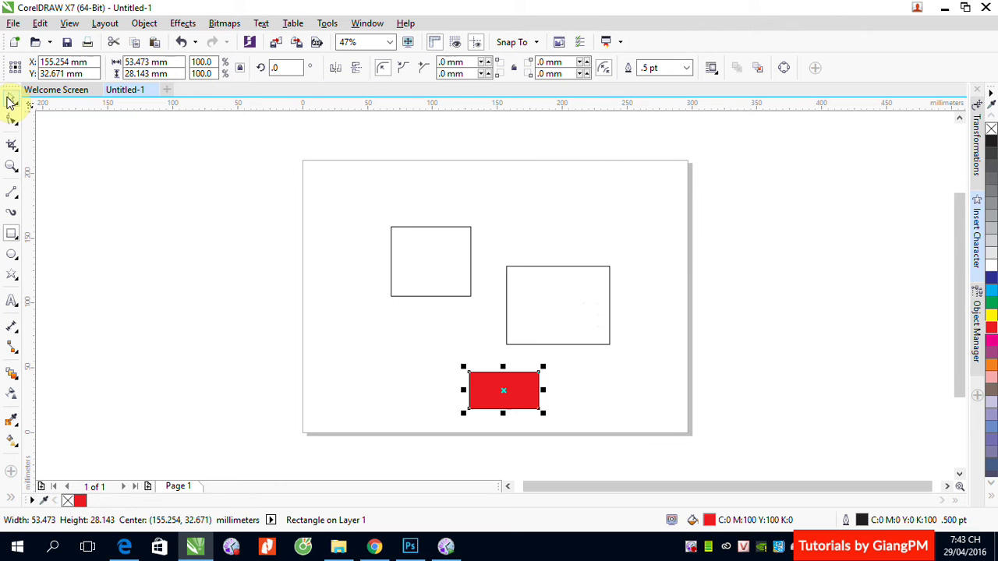
left_click(390, 249)
left_click(991, 315)
left_click(584, 289)
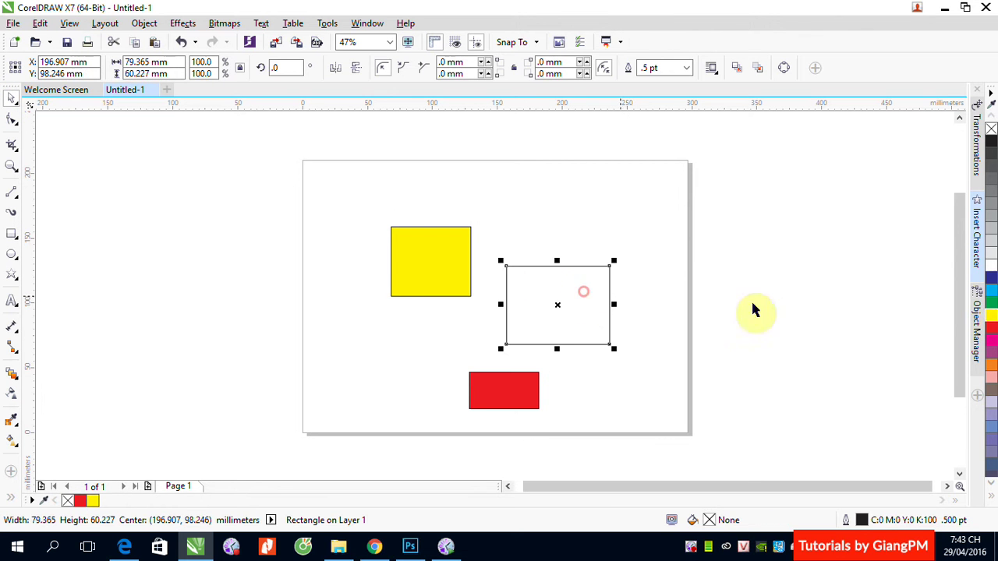
left_click(785, 276)
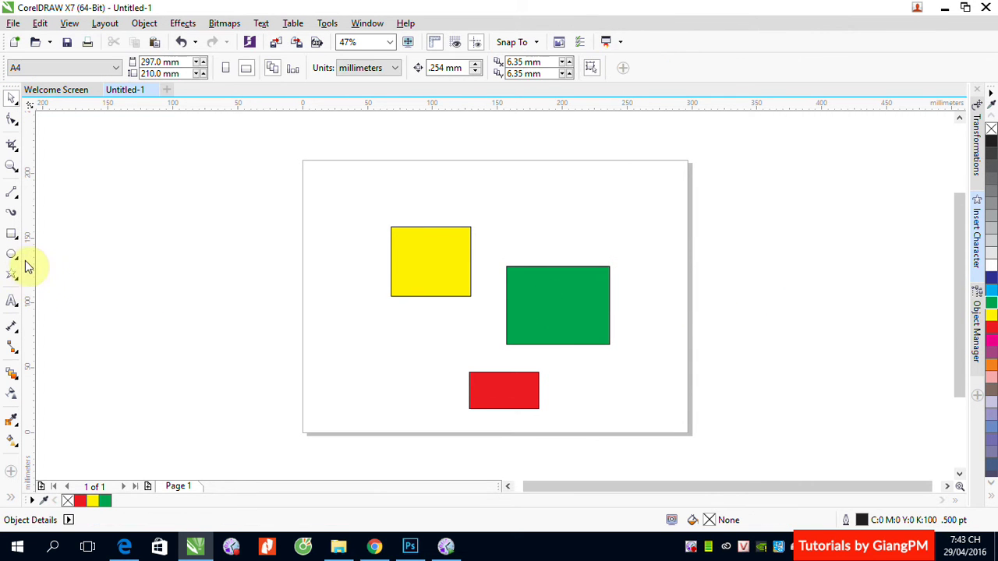
Step: Create a page-sized rectangle behind the other shapes and fill it with blue (C:100 M:100 Y:0 K:0)
double_click(12, 234)
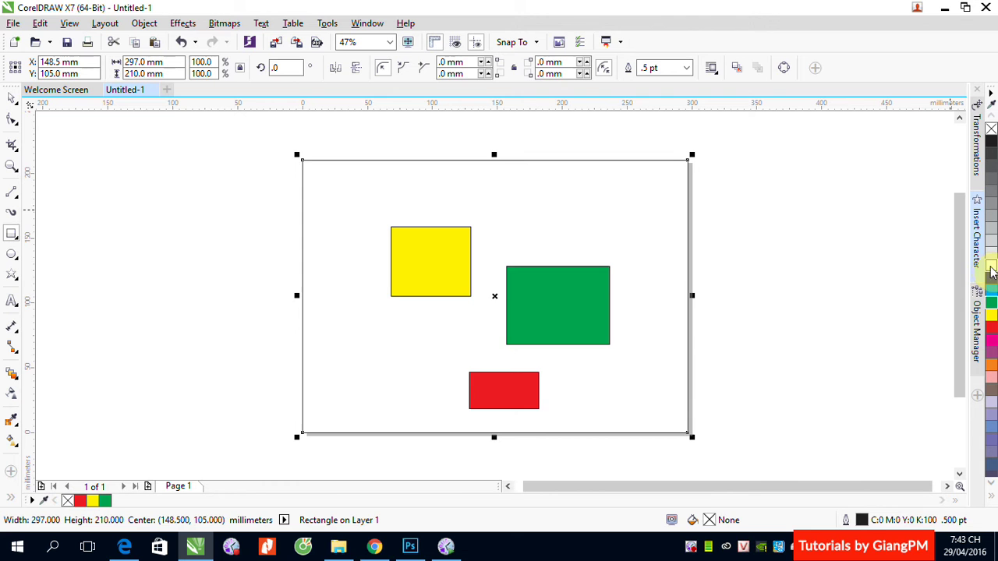
left_click(991, 278)
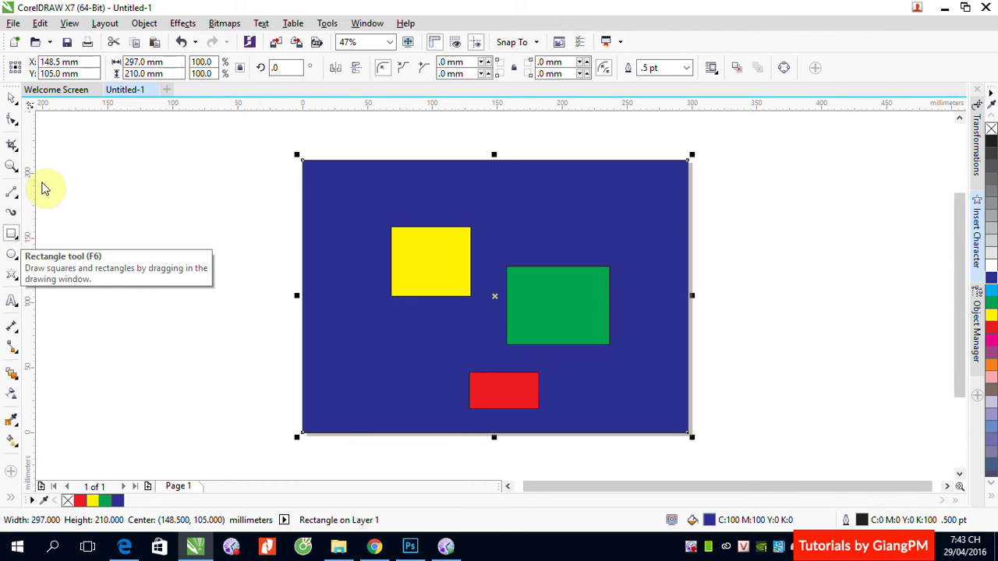
left_click(13, 98)
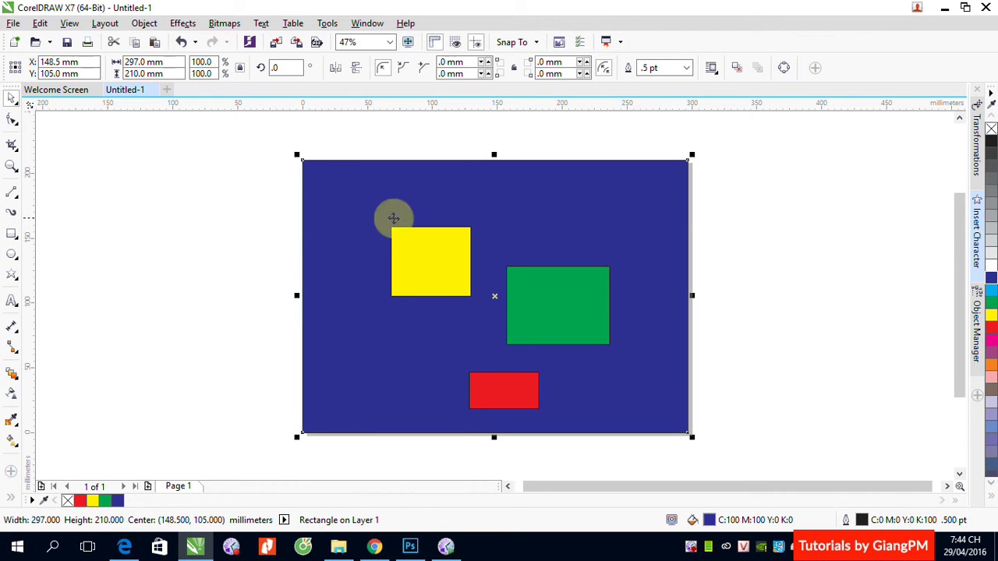
left_click(747, 221)
Step: Delete the green, yellow and red rectangles, leaving only the blue page-sized one
left_click(566, 318)
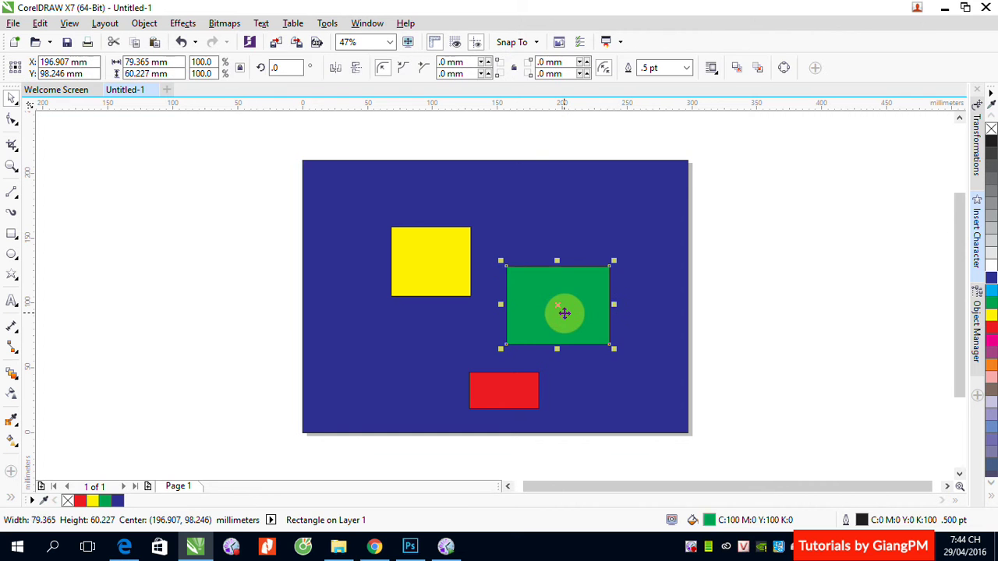
key("Delete")
left_click(408, 271)
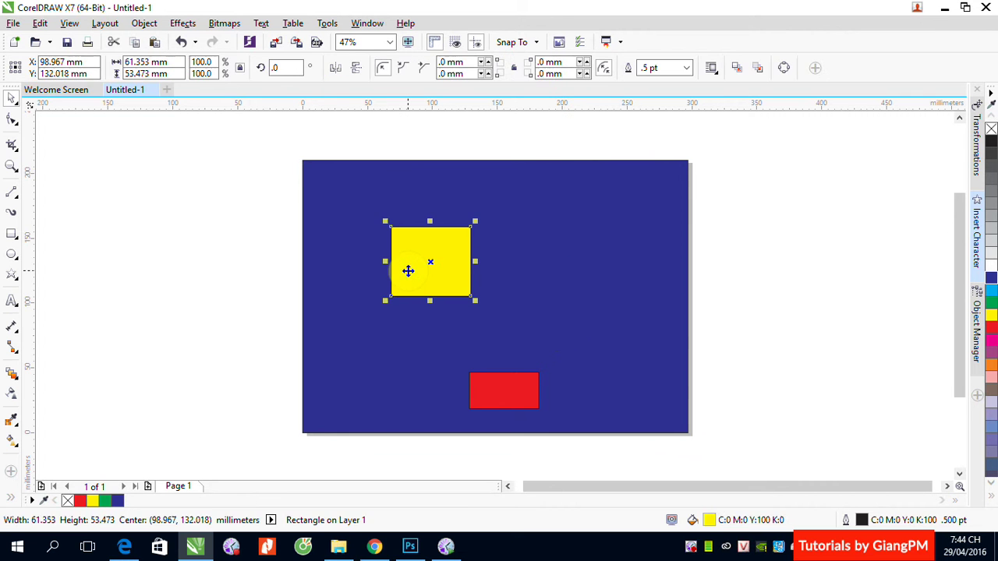
key("Delete")
left_click(493, 406)
key("Delete")
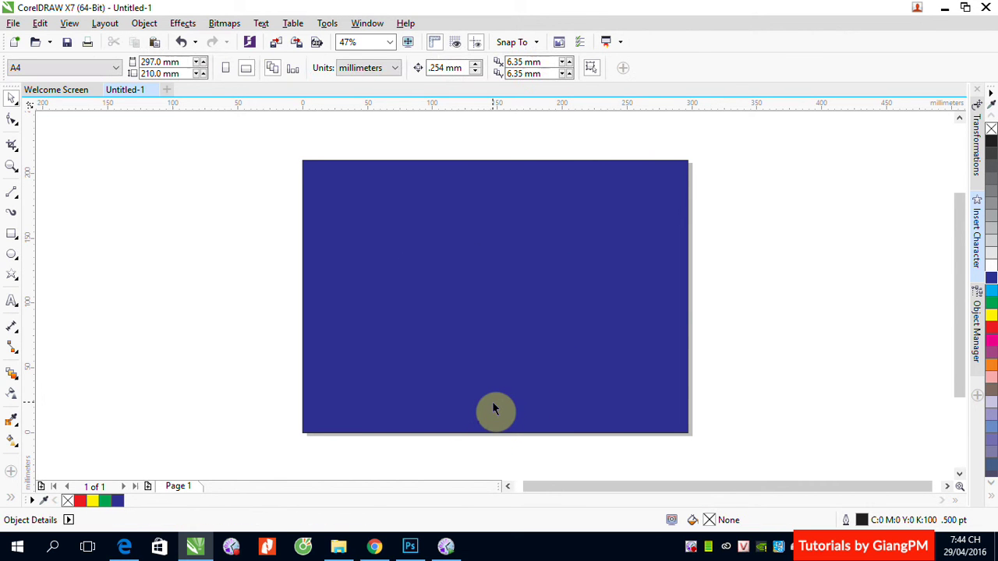
Step: Bring up the Size transformation for the blue rectangle and anchor it at the rectangle's top-left corner
left_click(676, 234)
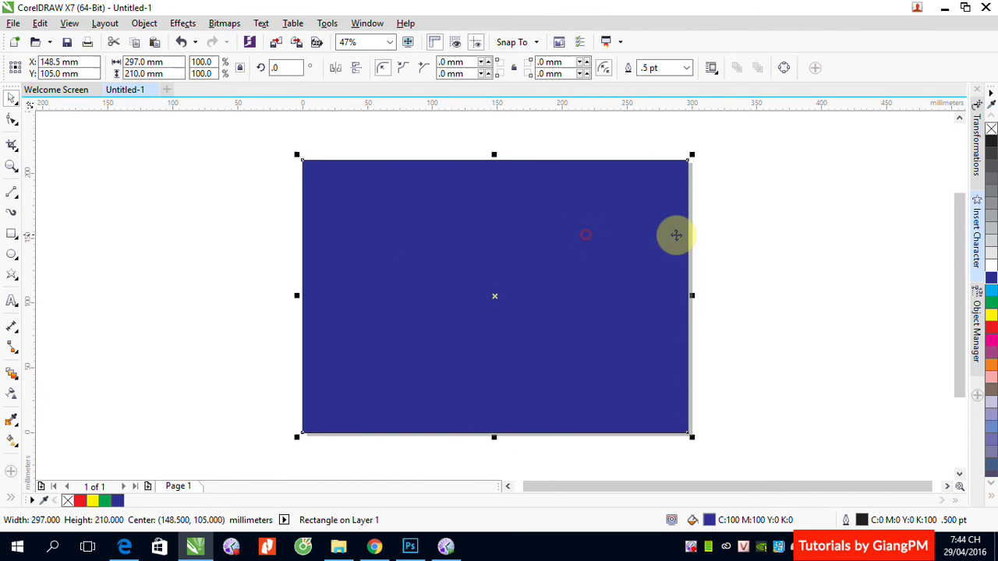
left_click(978, 170)
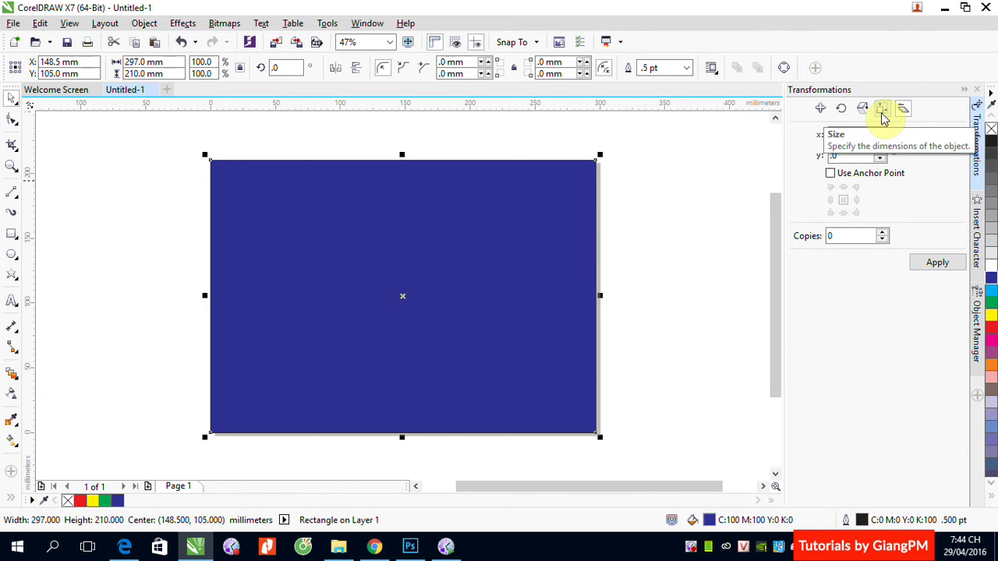
left_click(882, 112)
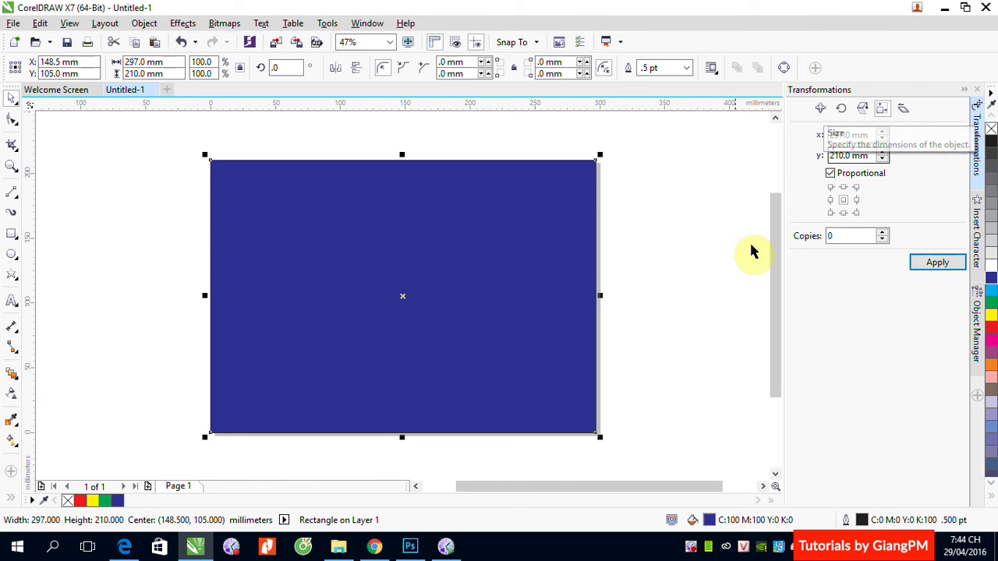
left_click(830, 199)
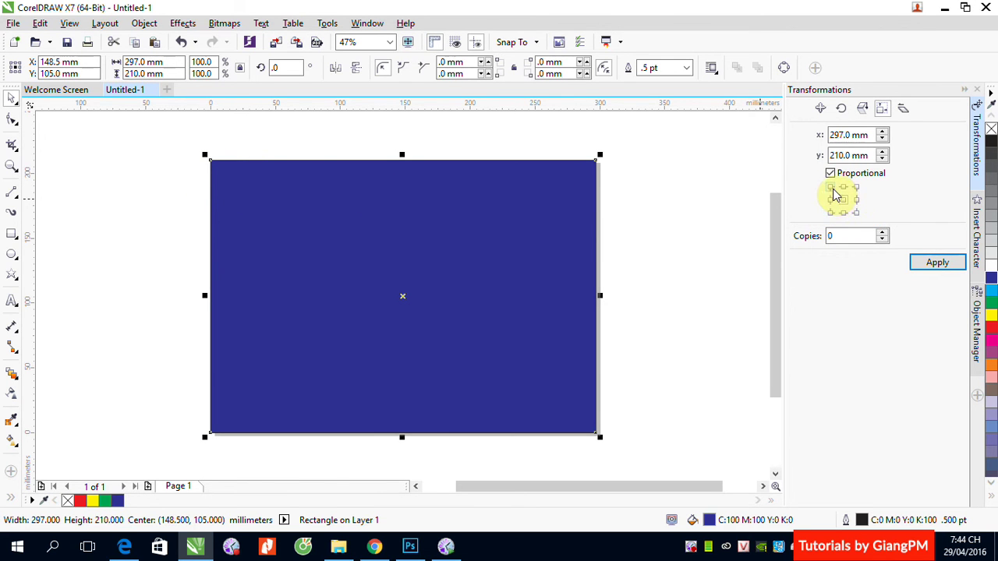
left_click(831, 212)
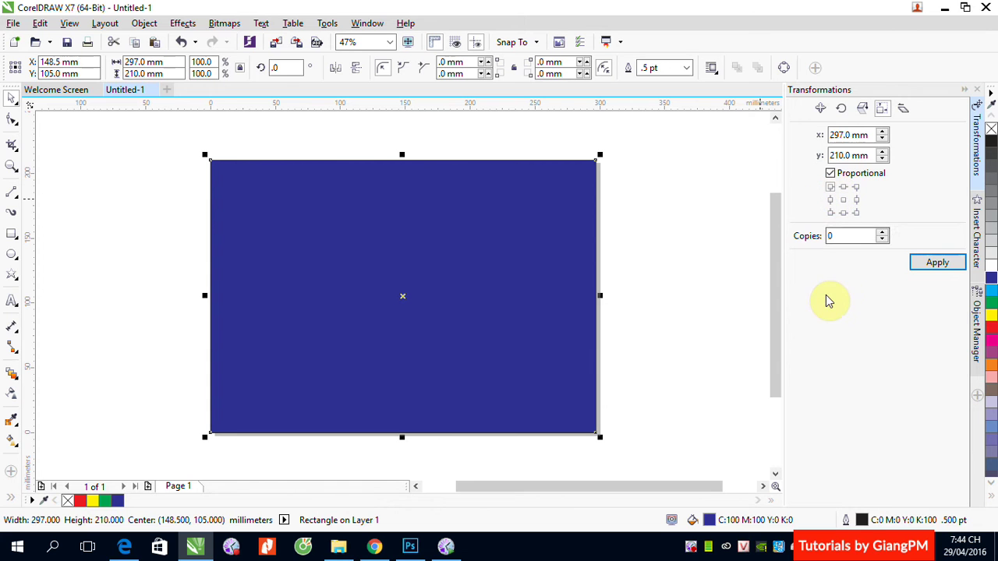
left_click(830, 188)
Step: Resize the blue rectangle proportionally to a width of 200 mm
left_click(831, 135)
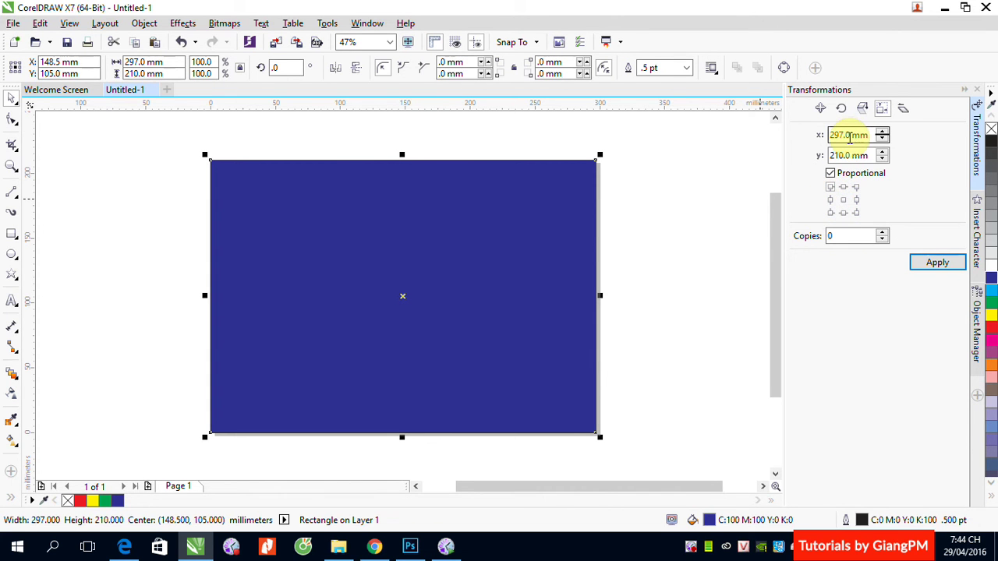
double_click(831, 135)
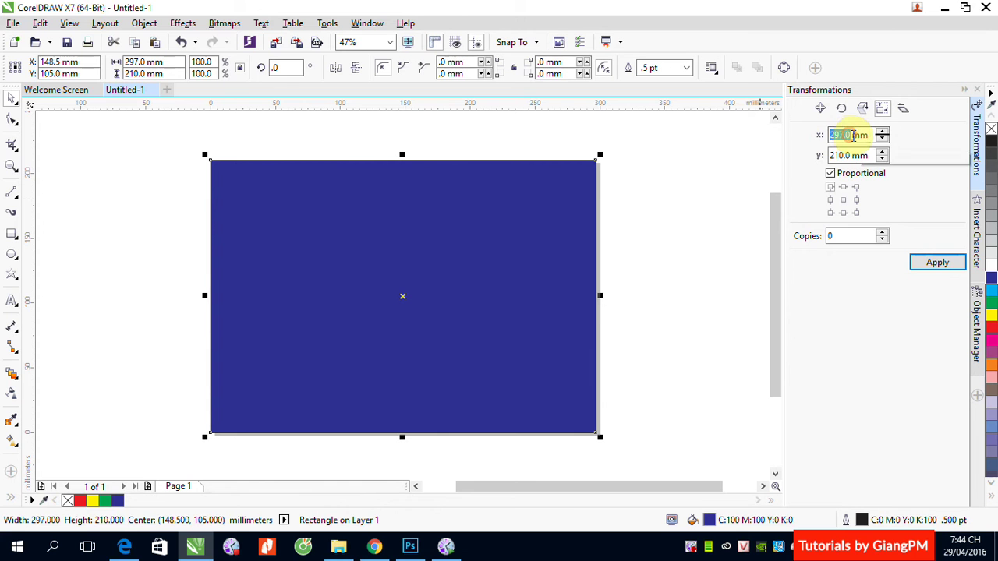
type("200")
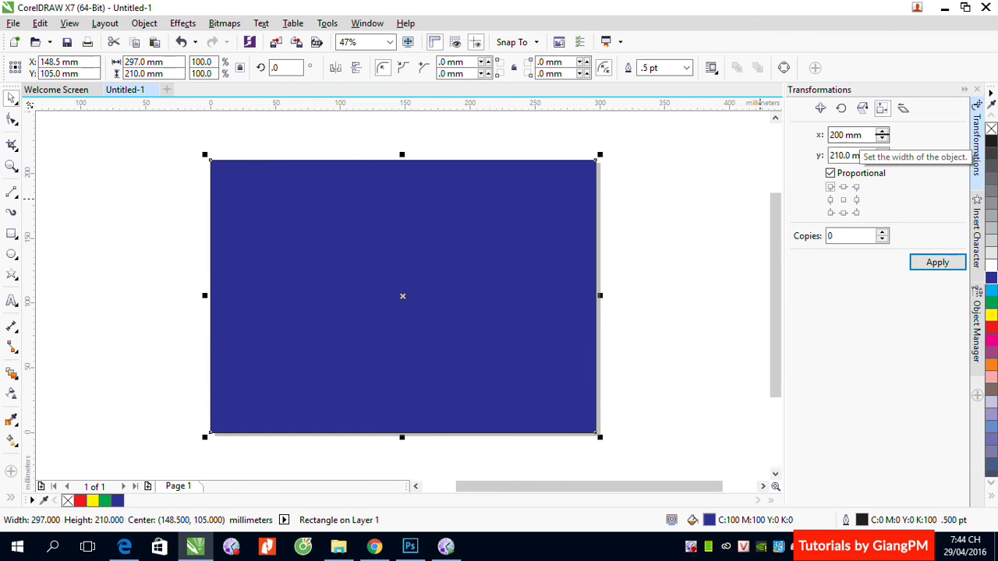
key("Return")
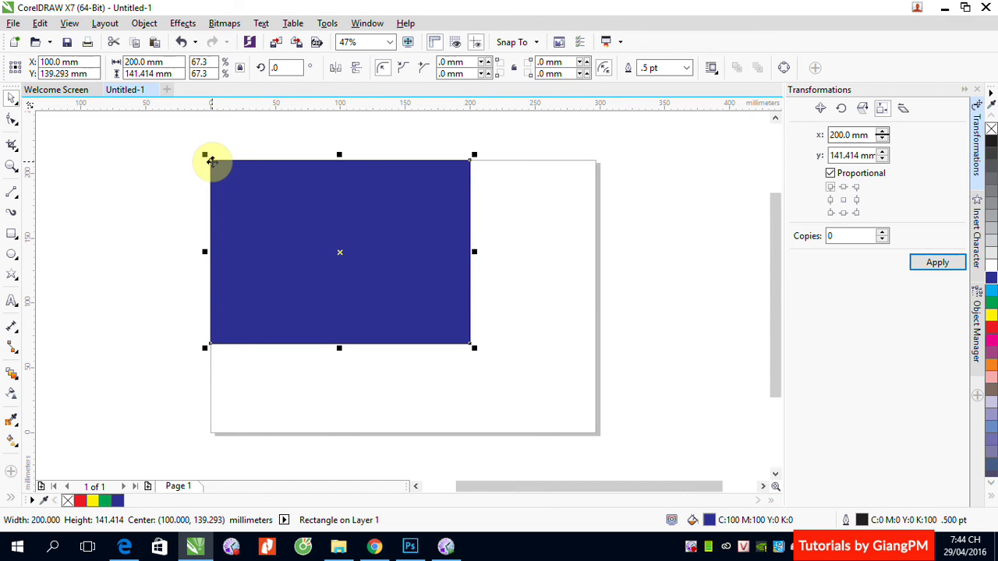
Step: Turn off proportional sizing and set the blue rectangle's width to 297 mm
left_click(831, 174)
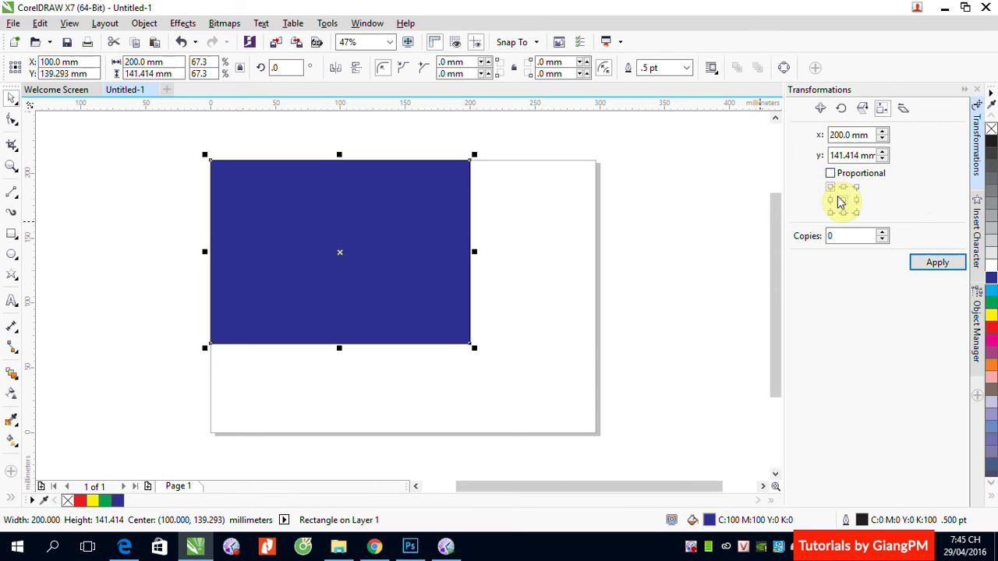
double_click(837, 135)
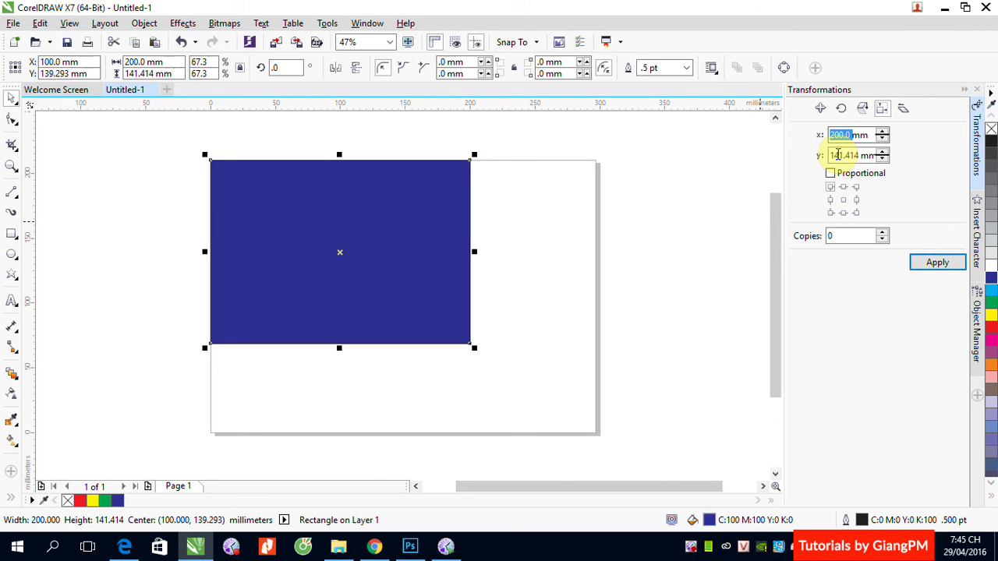
type("297")
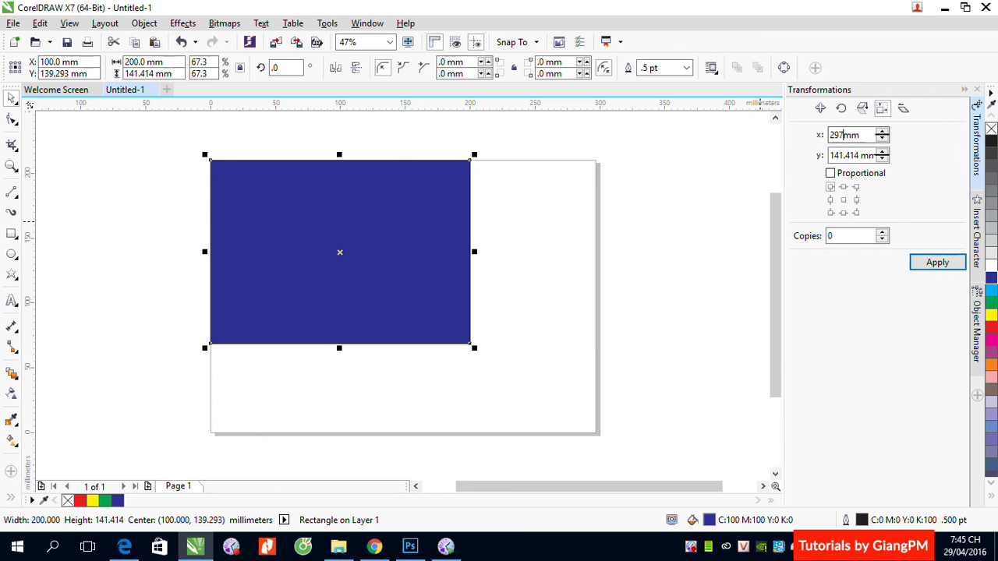
key("Return")
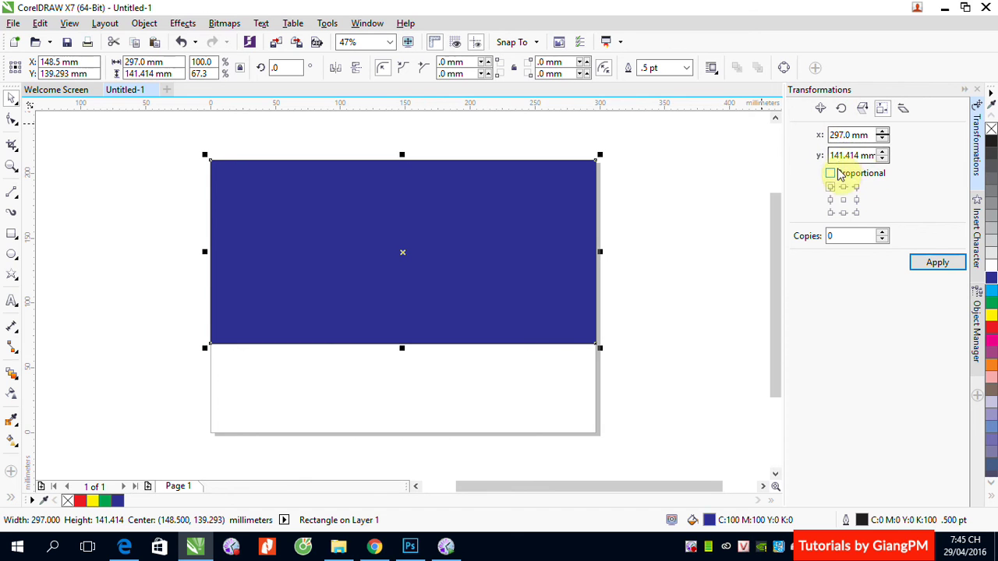
Step: Set the blue rectangle's height to 150 mm and deselect it
double_click(838, 156)
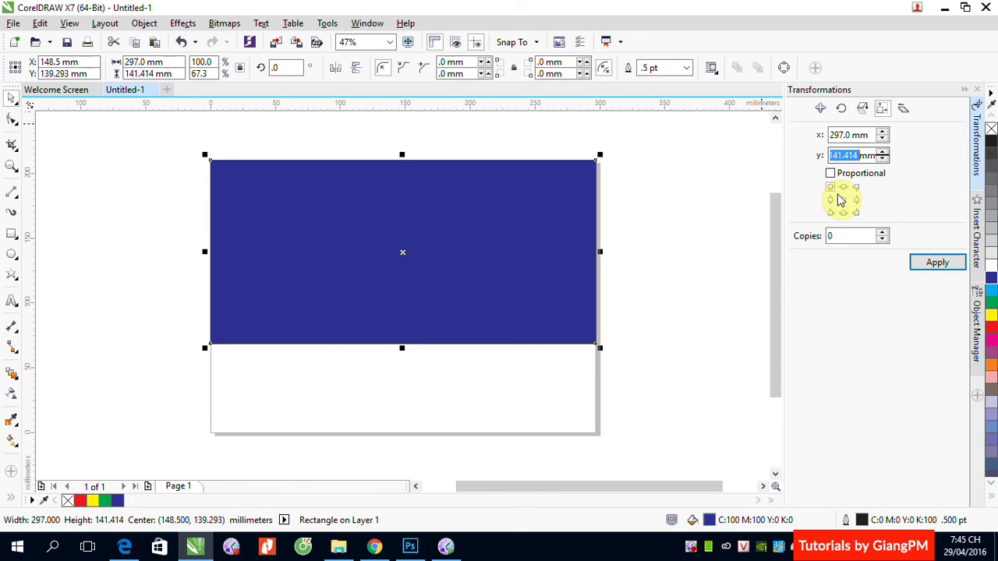
type("150")
key("Return")
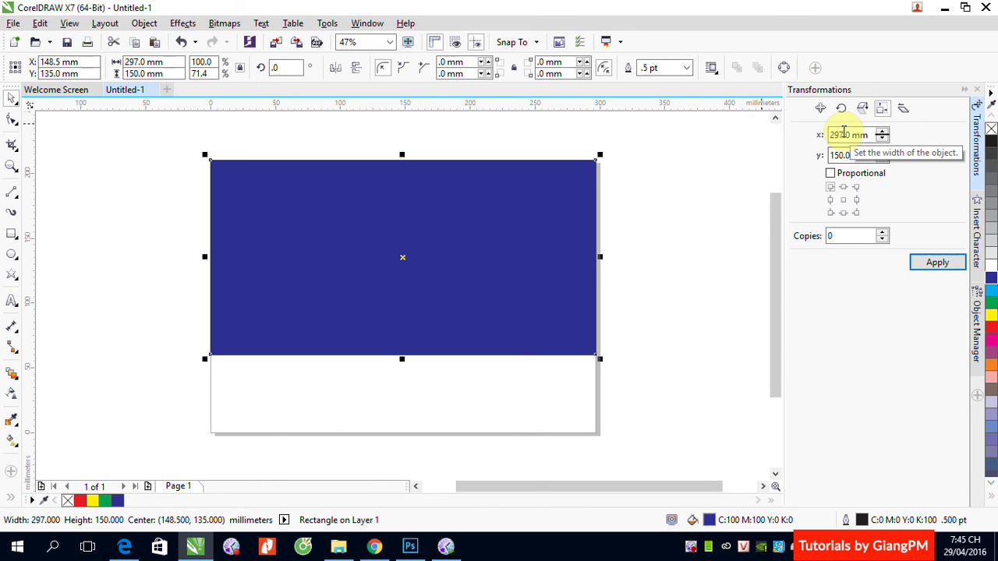
key("Tab")
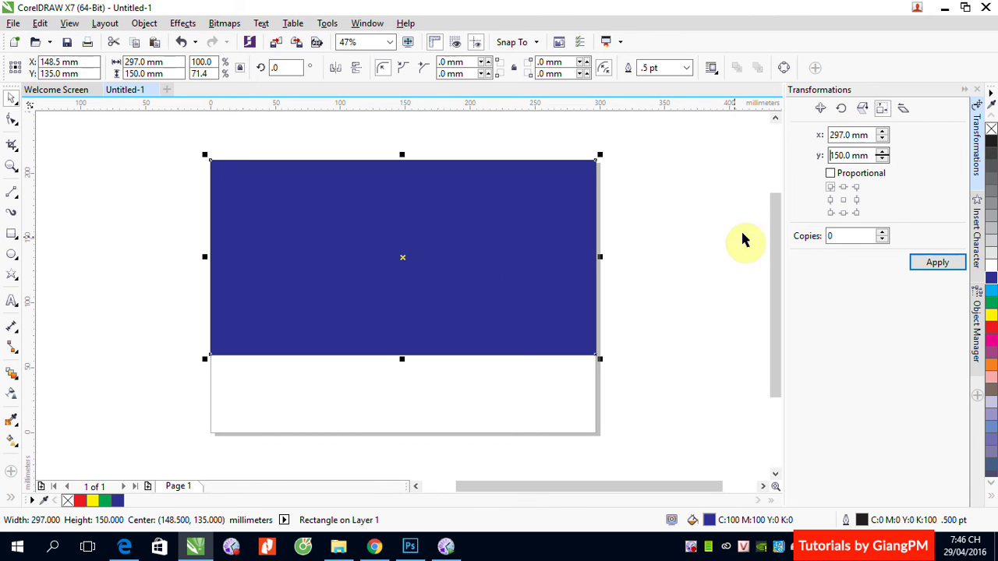
left_click(452, 241)
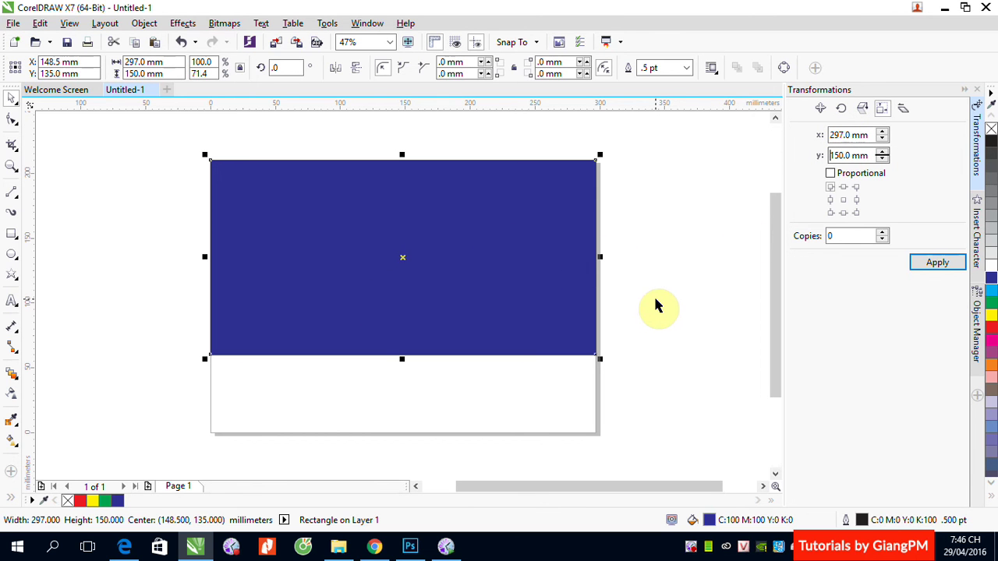
left_click(636, 237)
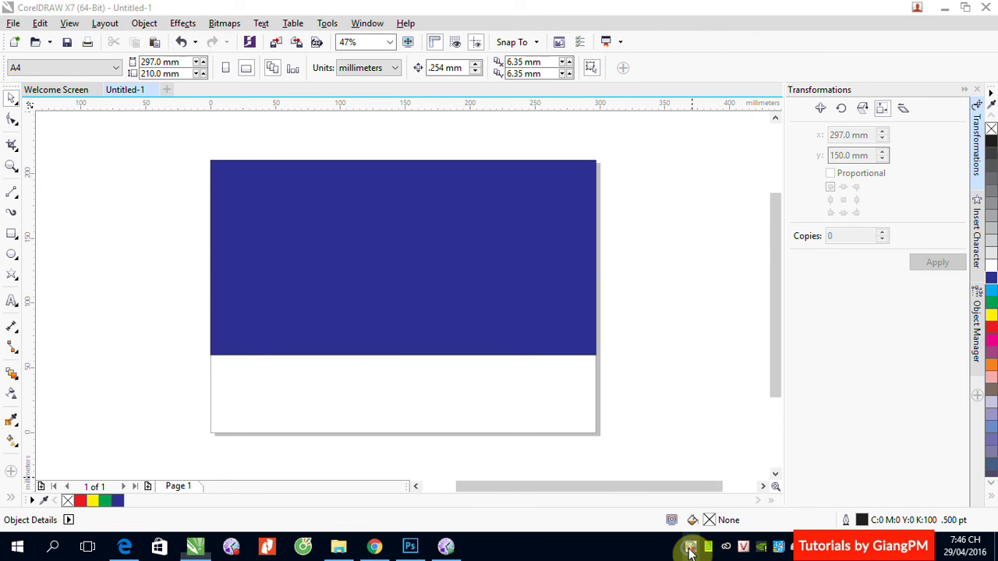